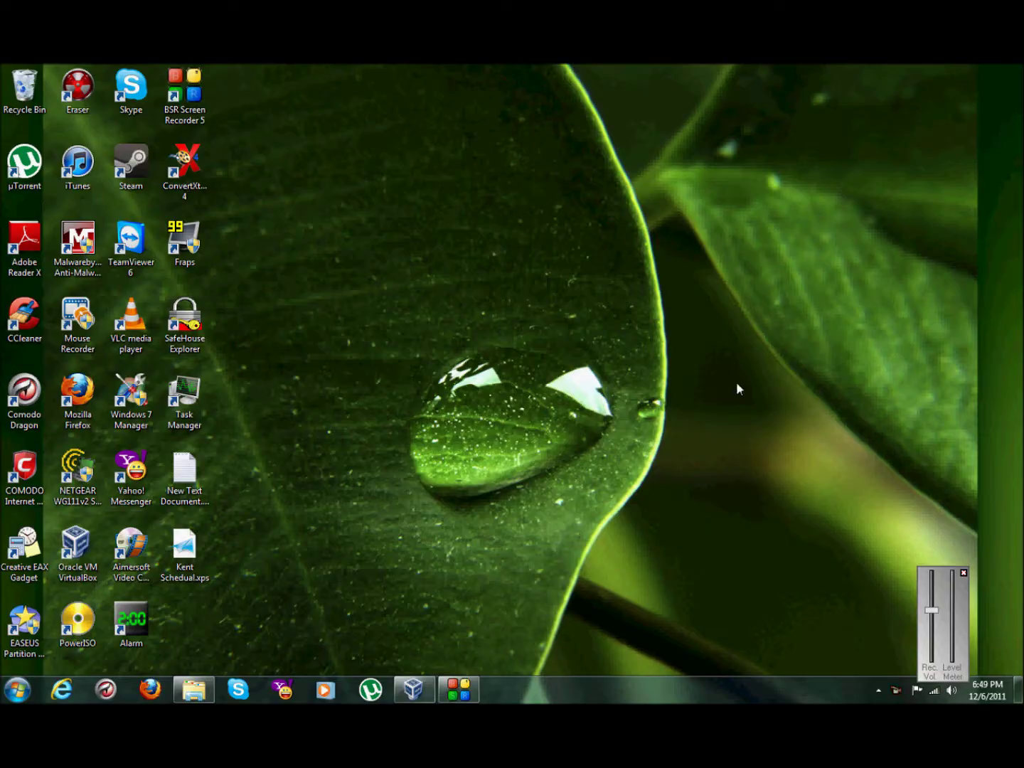
# - Close the Rec. Vol/Level Meter gadget on the desktop and bring up the Start menu
pyautogui.click(963, 572)
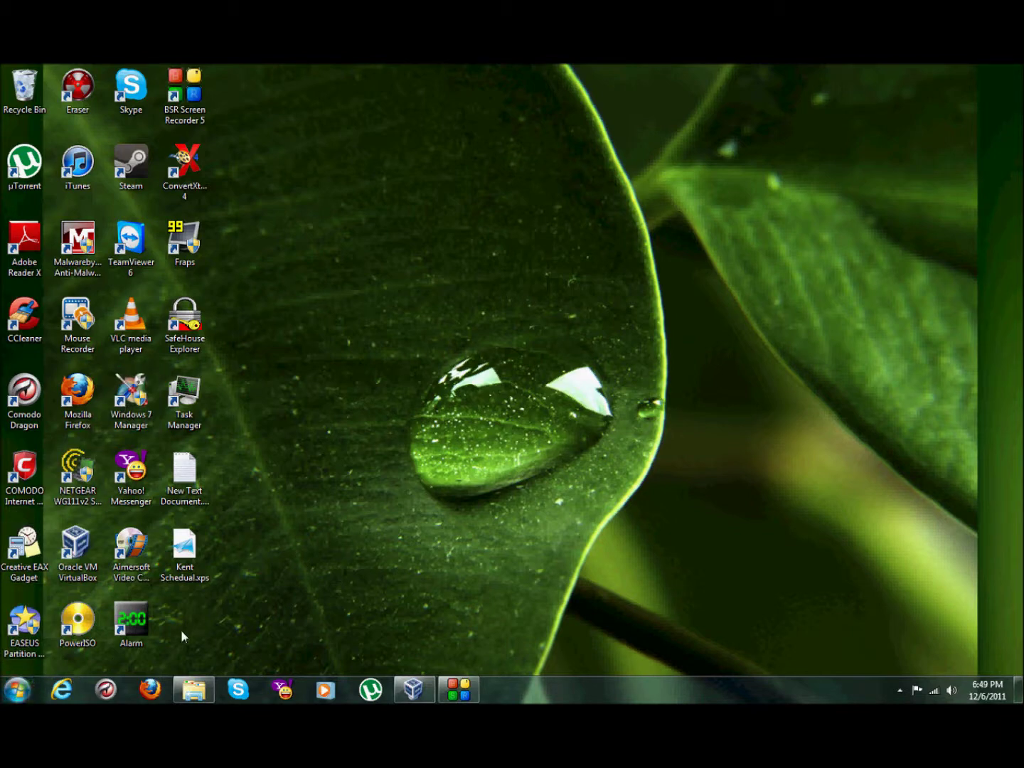
pyautogui.click(17, 689)
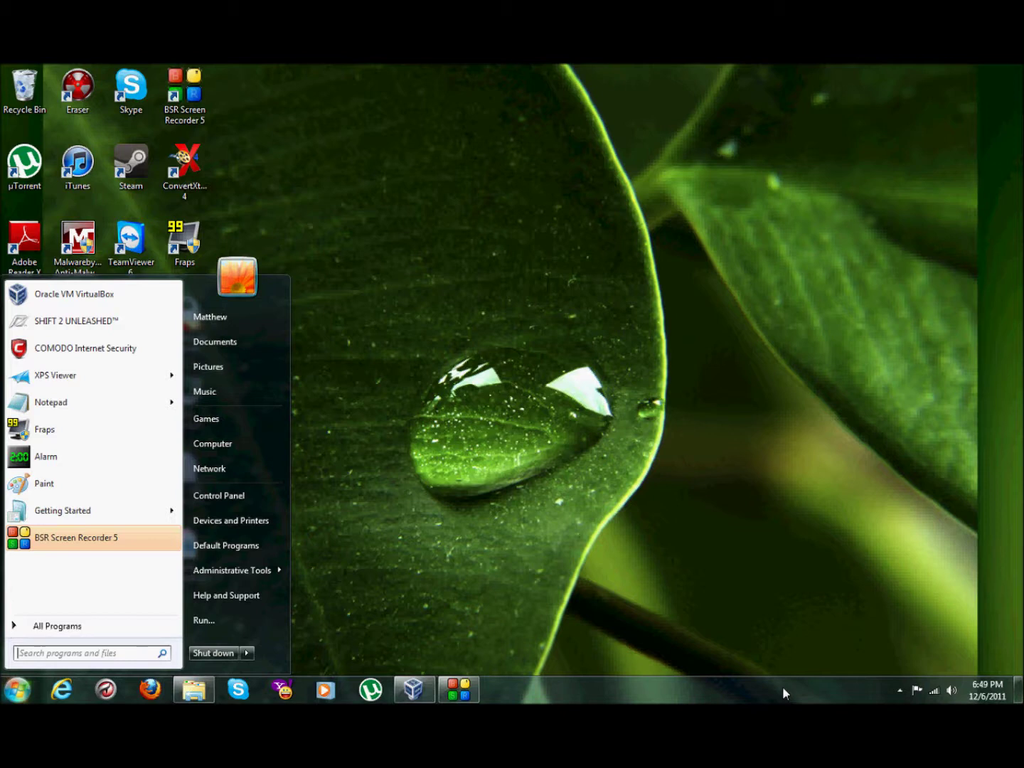
# - Search the Start menu for 'system' and launch System Information from the results
pyautogui.write('s')
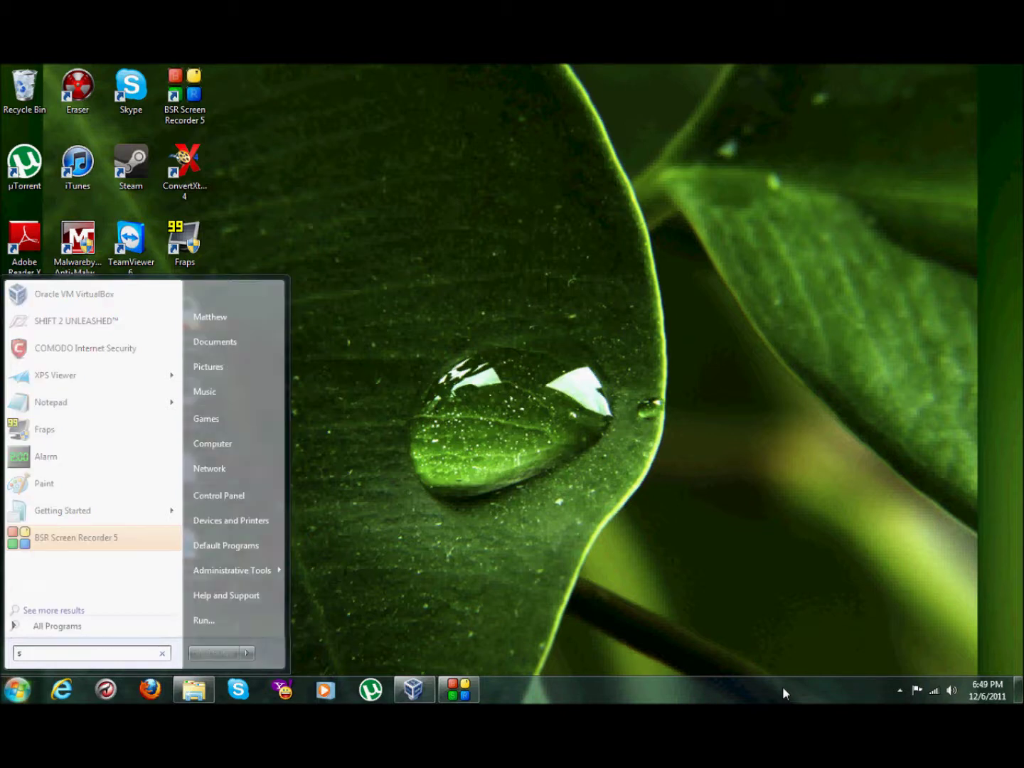
pyautogui.write('ystem')
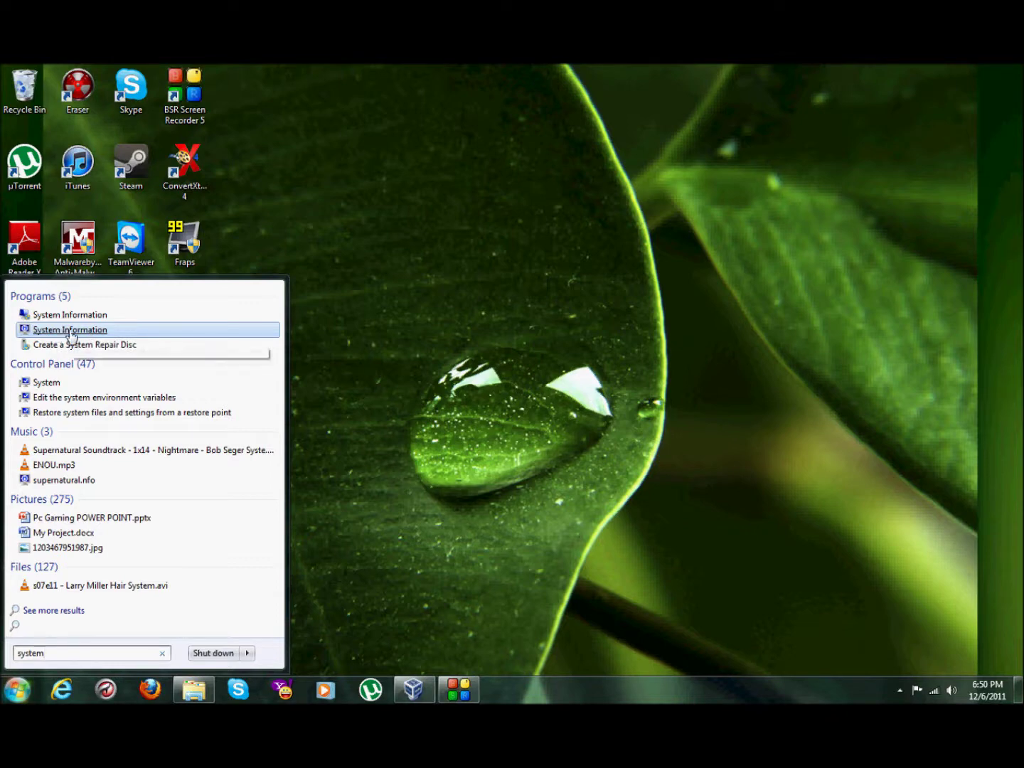
pyautogui.click(64, 331)
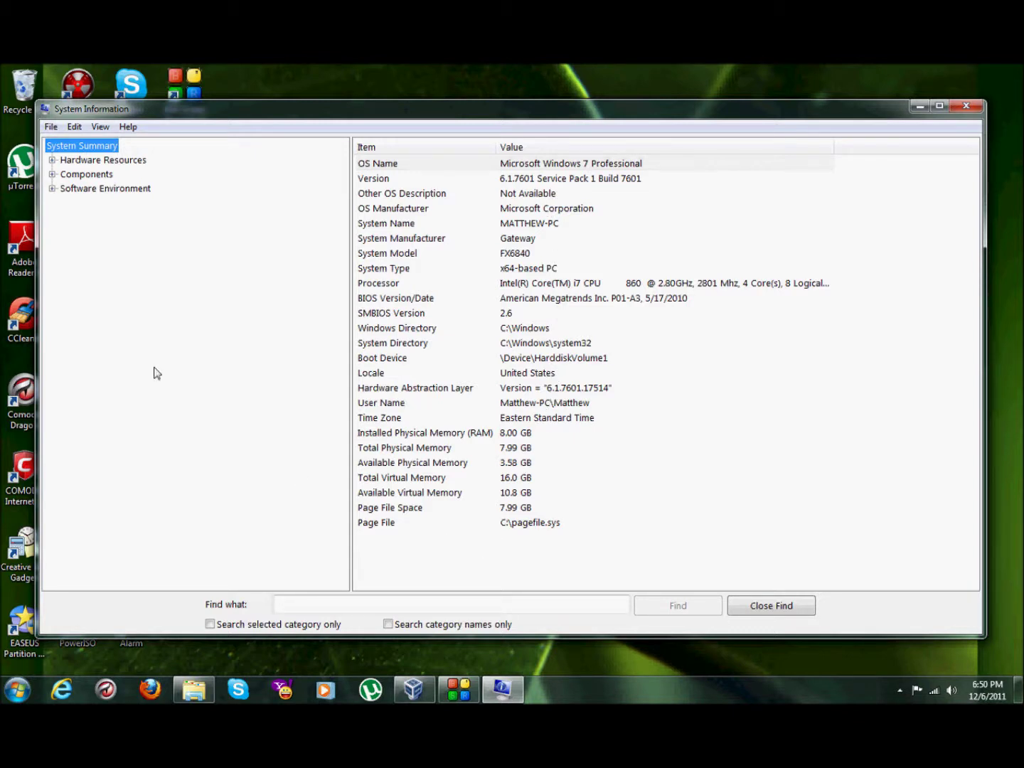
# - Expand Hardware Resources, Components and Software Environment in System Information, then close the window
pyautogui.click(52, 161)
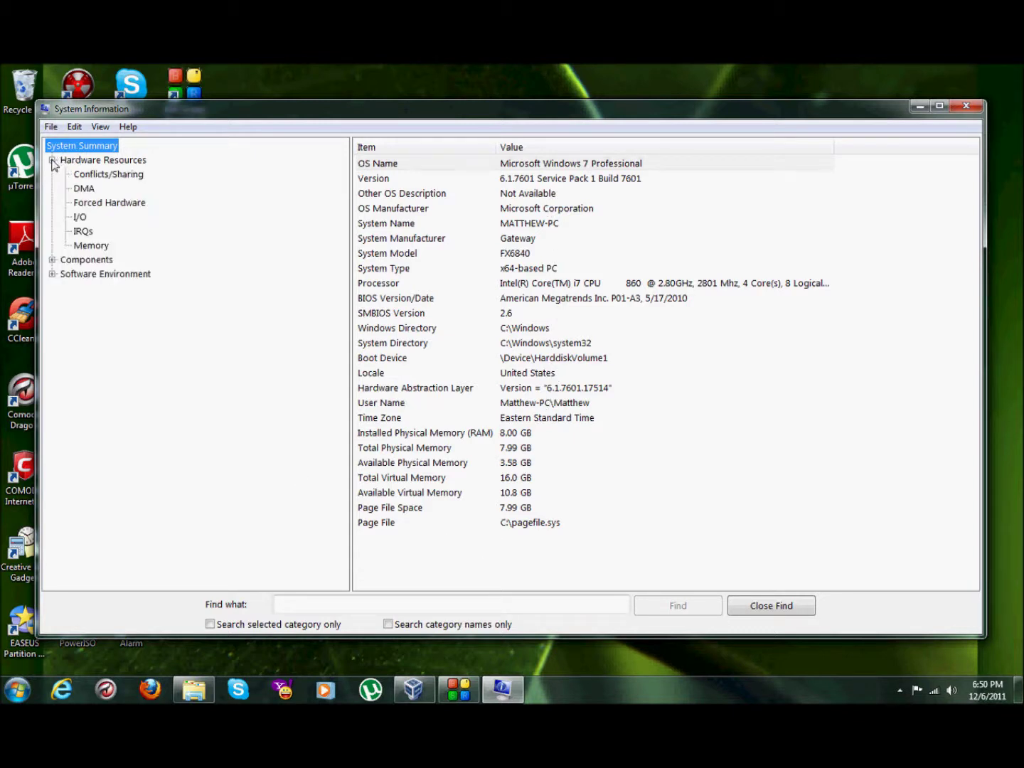
pyautogui.click(52, 260)
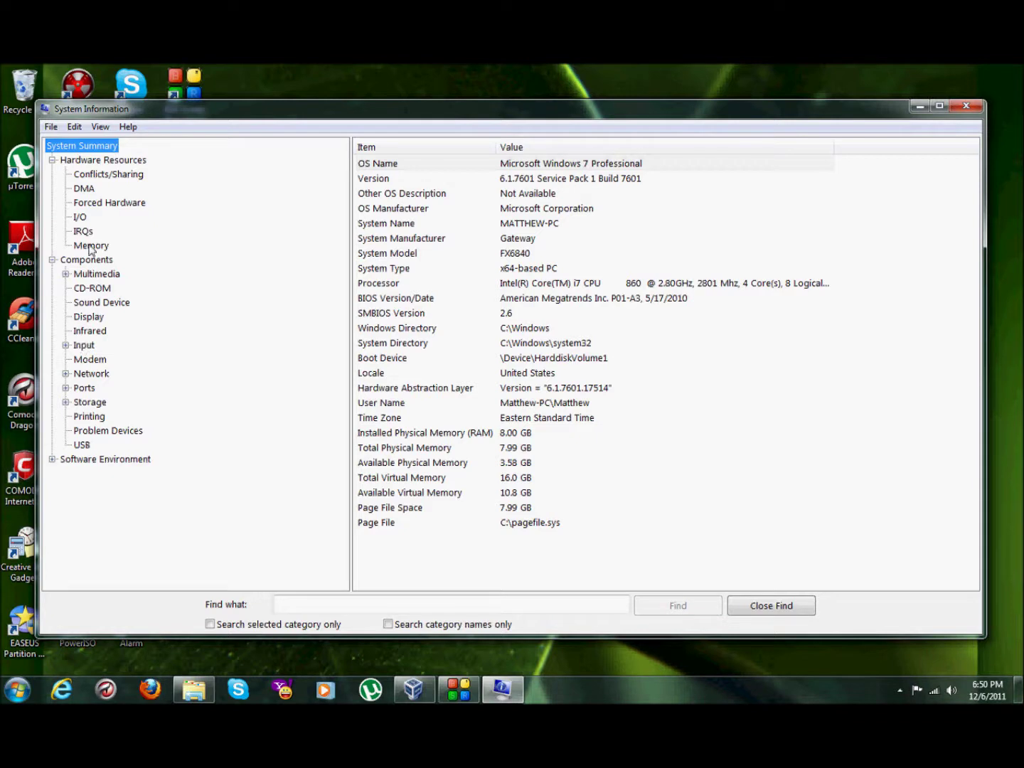
pyautogui.click(52, 460)
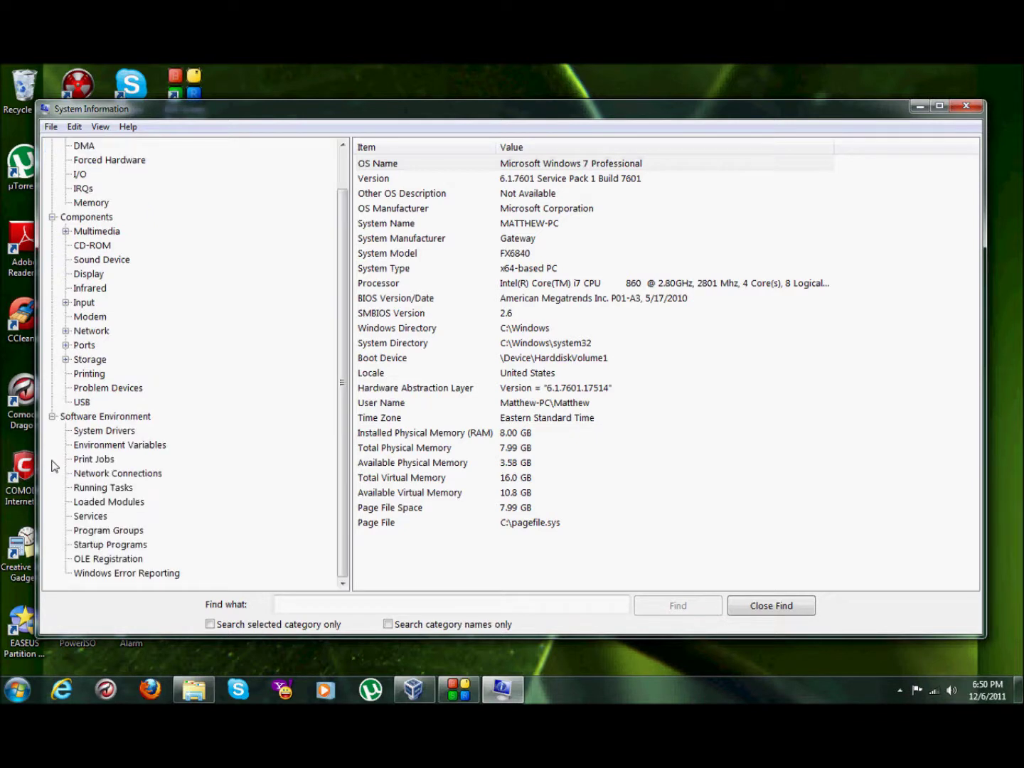
pyautogui.scroll(1, 92, 457)
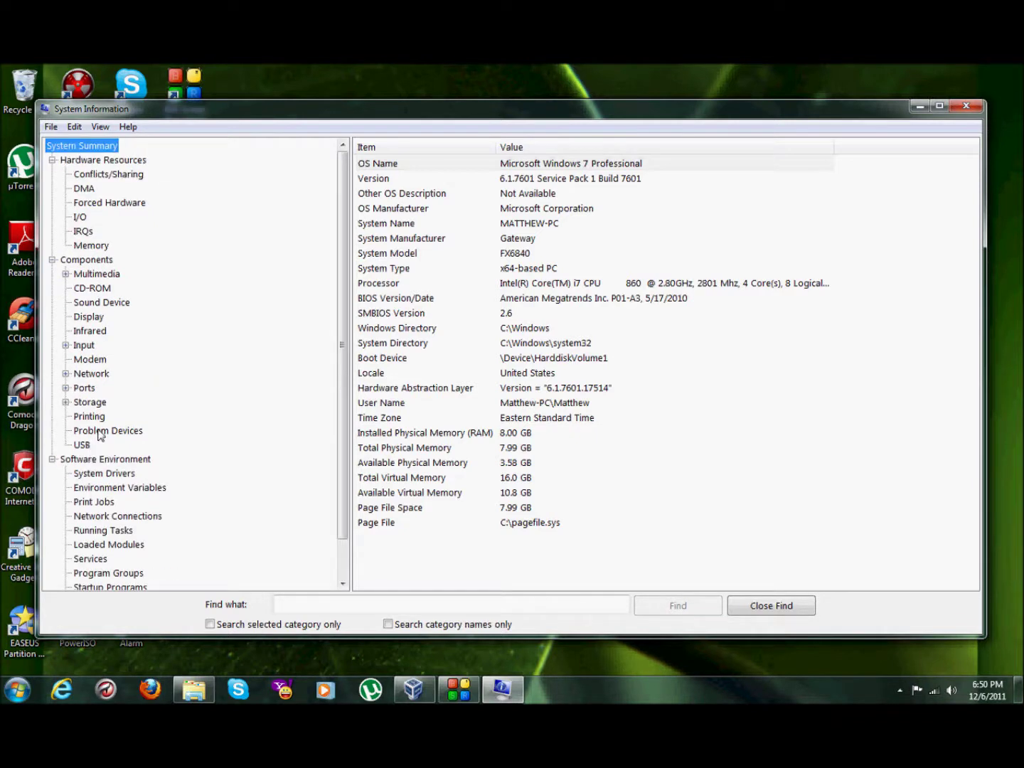
pyautogui.click(966, 105)
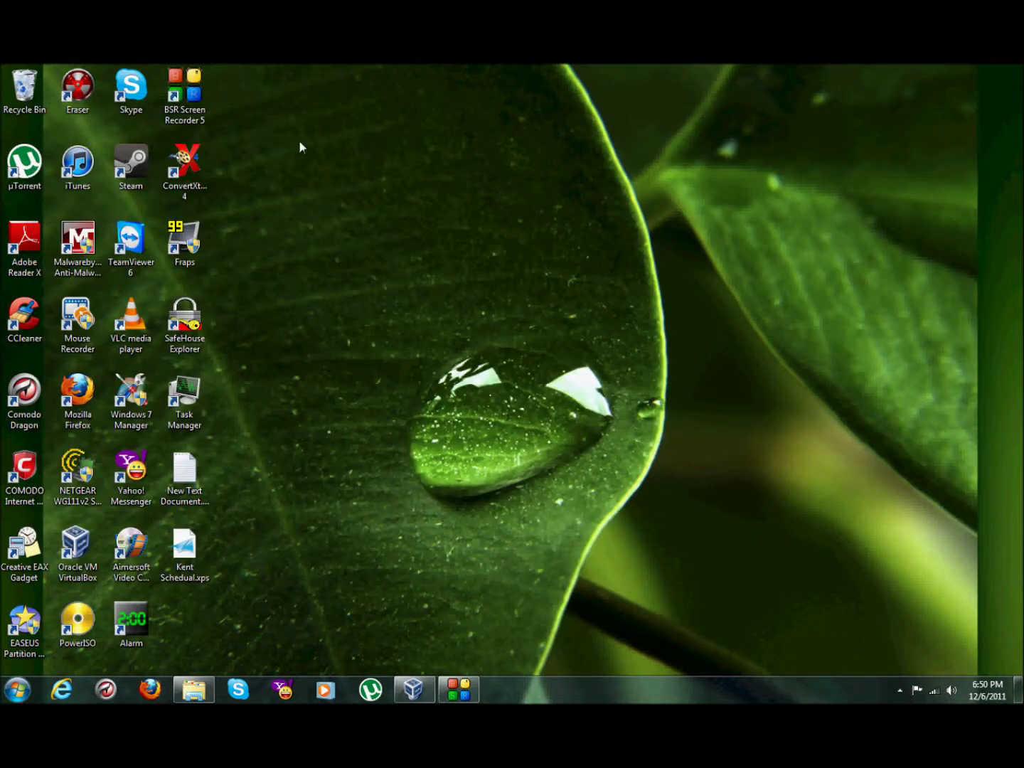
# - Create a new text document on the desktop and change its extension from .txt to .nfo
pyautogui.rightClick(421, 180)
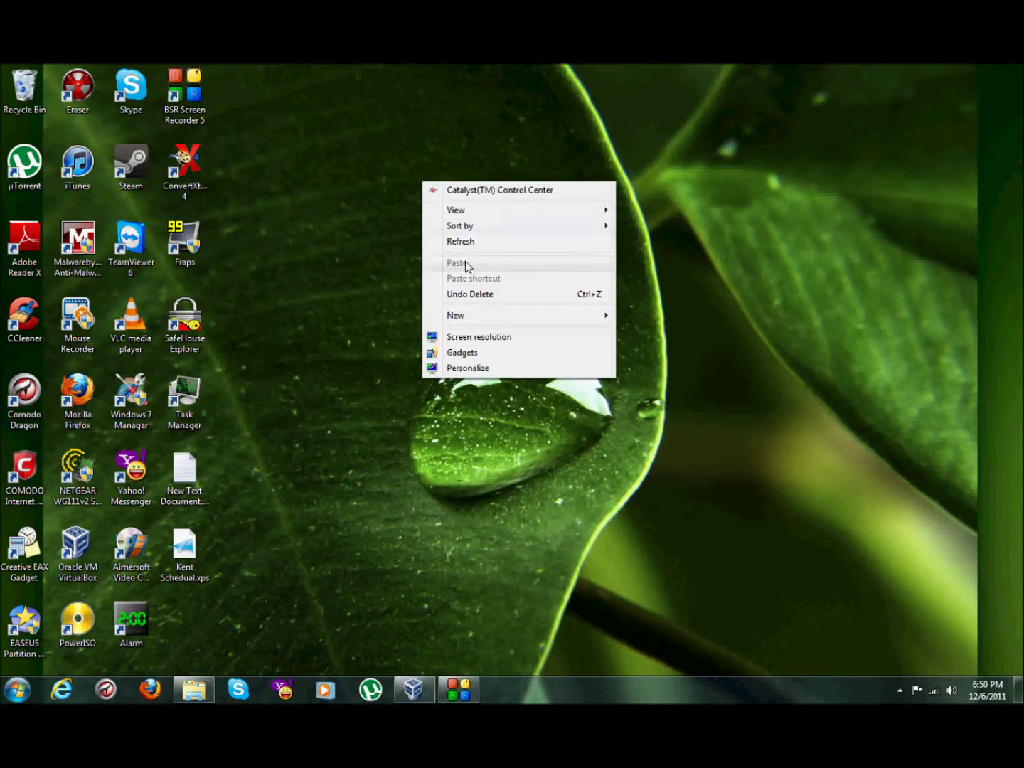
pyautogui.moveTo(527, 316)
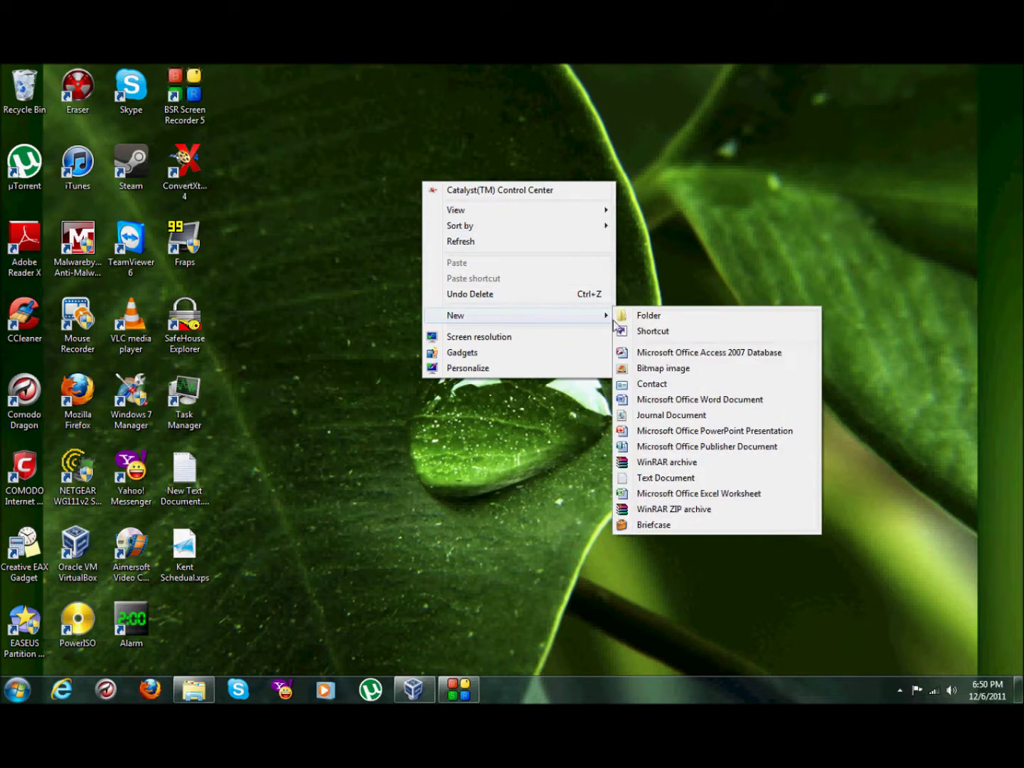
pyautogui.click(673, 480)
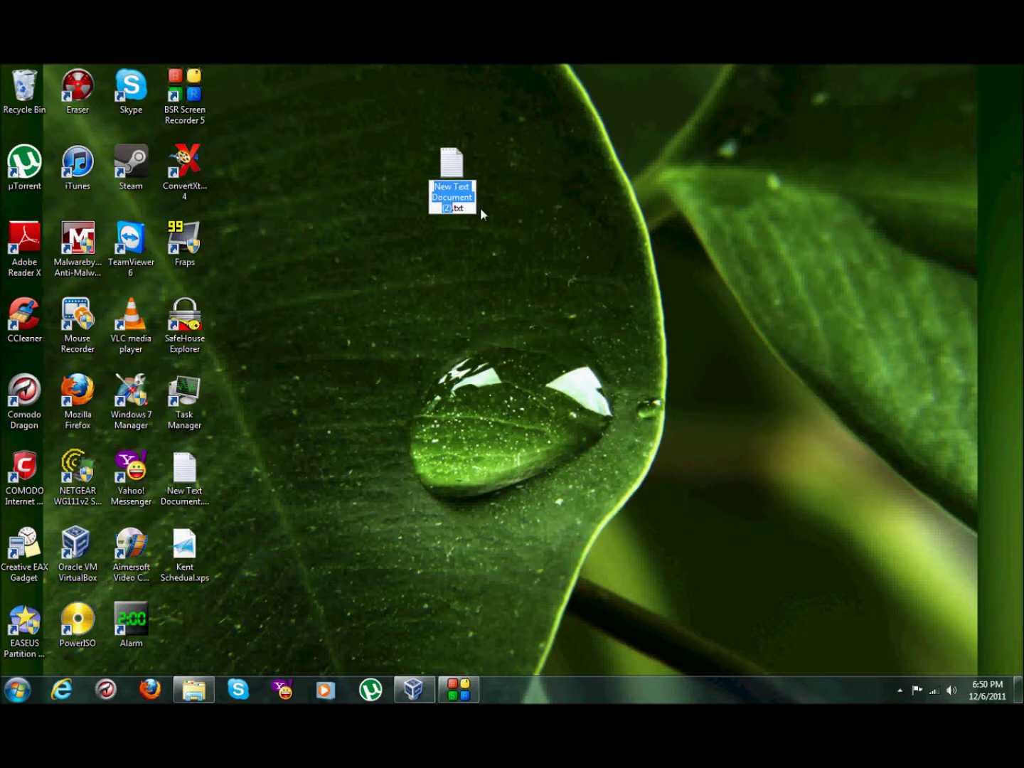
pyautogui.moveTo(475, 209); pyautogui.dragTo(458, 210)
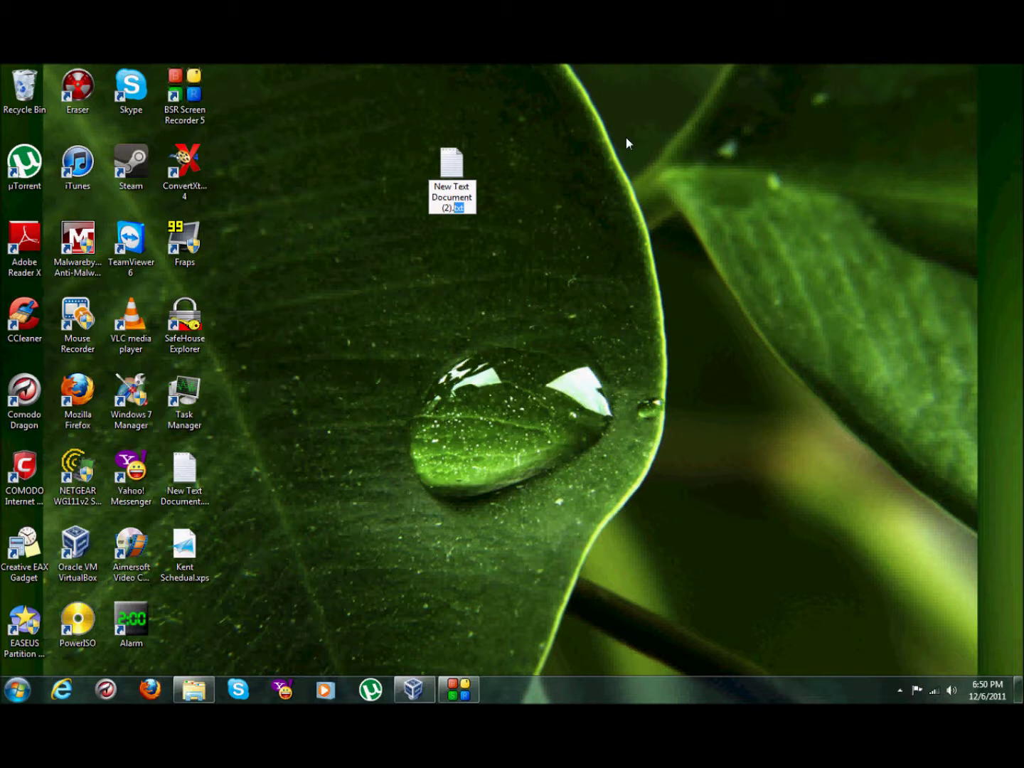
pyautogui.write('nfo')
pyautogui.press('Return')
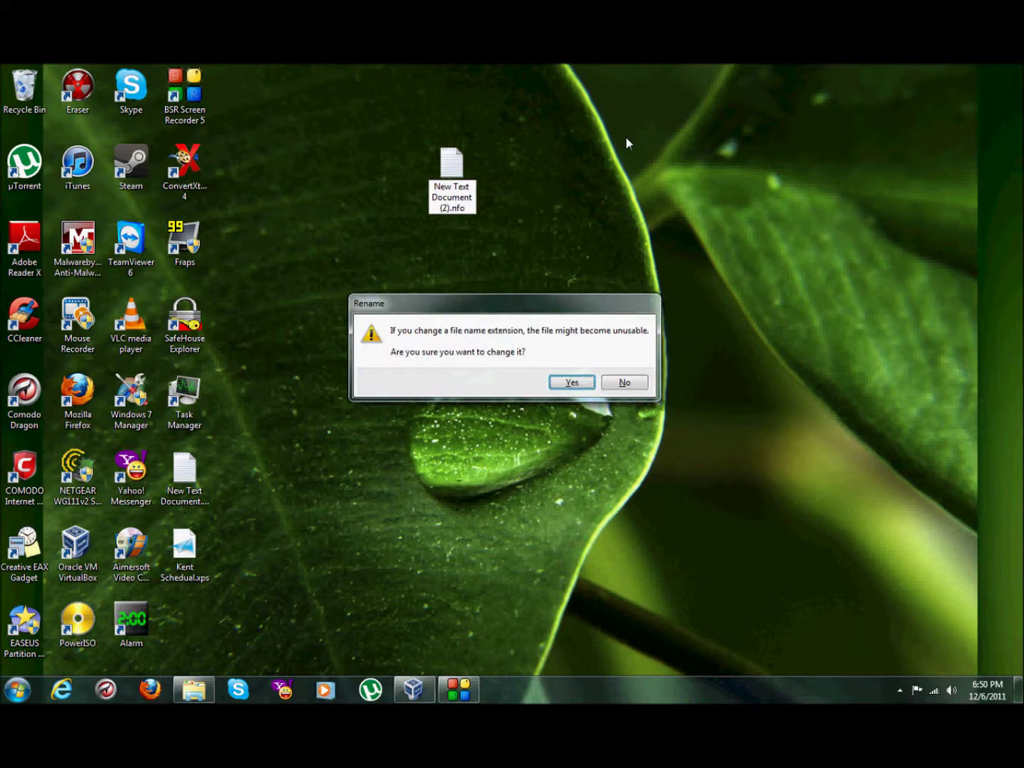
pyautogui.press('Return')
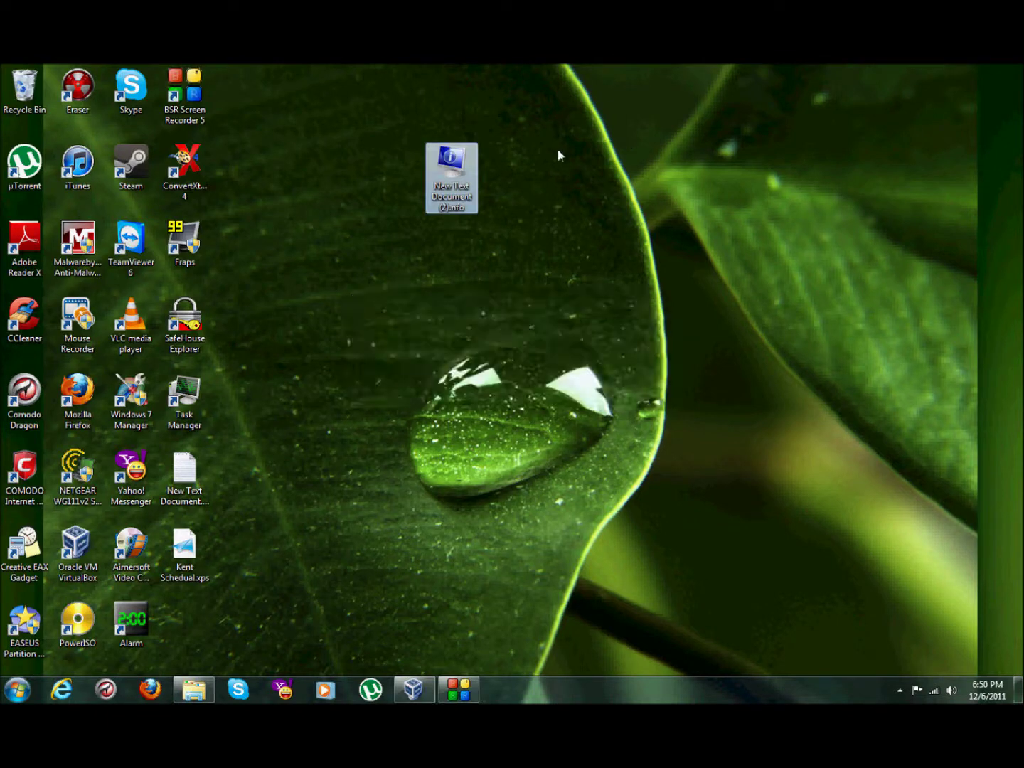
# - Open New Text Document (2).nfo, dismiss the error, select summary rows, then close System Information
pyautogui.doubleClick(456, 171)
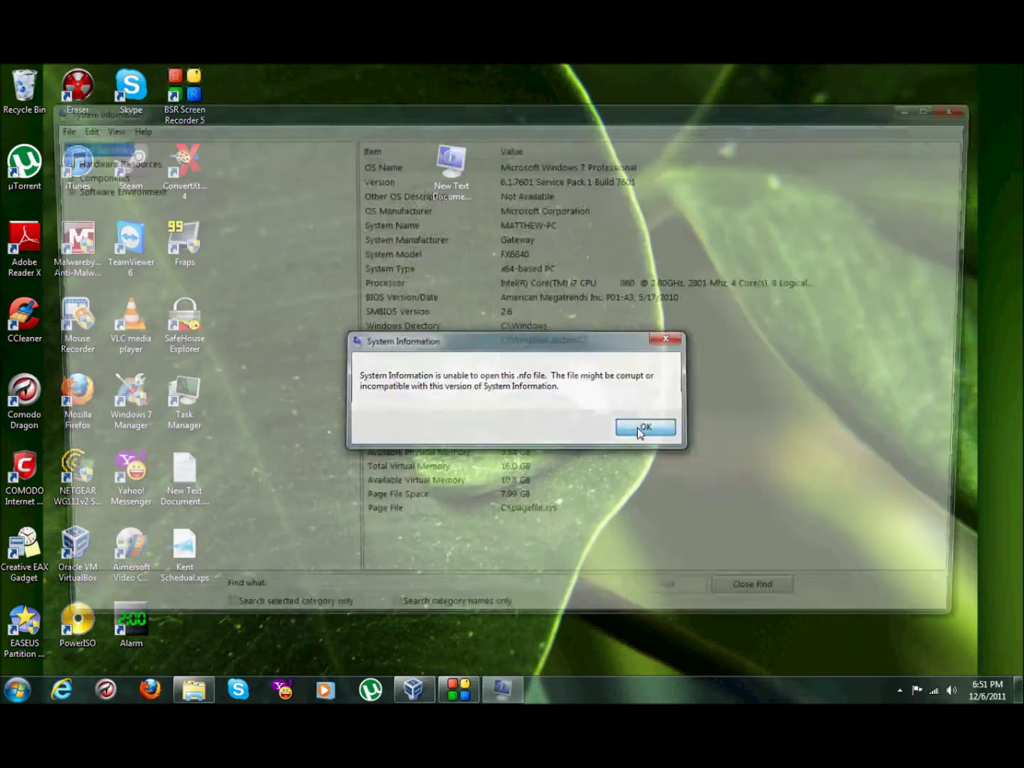
pyautogui.click(637, 427)
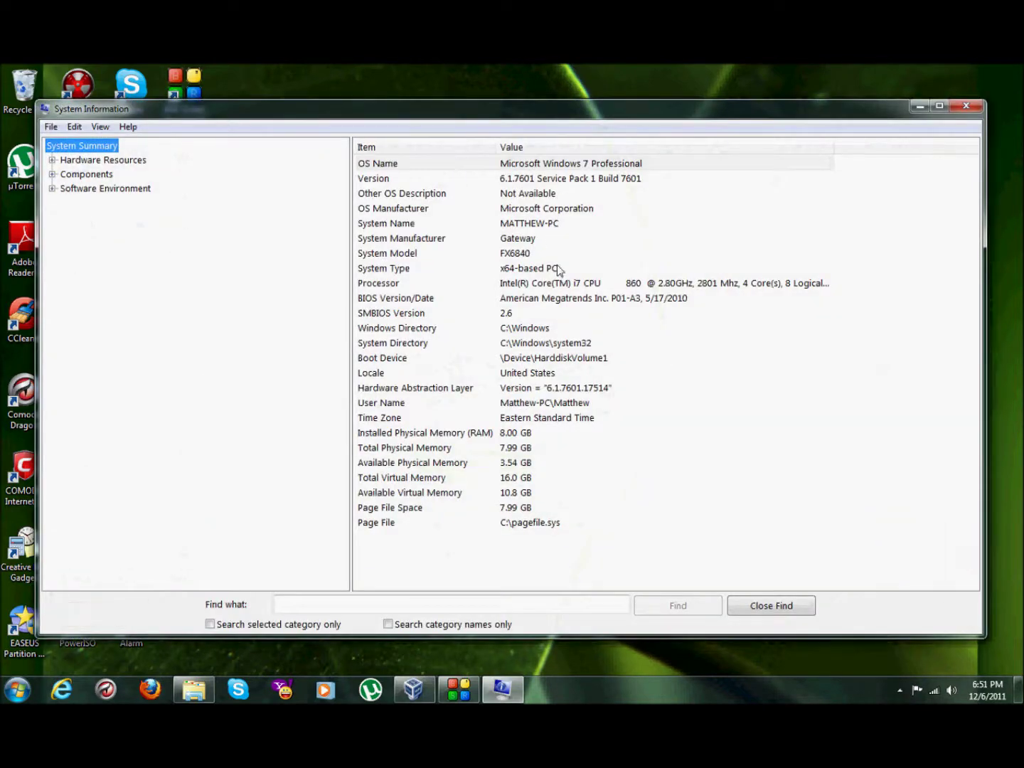
pyautogui.moveTo(567, 548); pyautogui.dragTo(433, 180)
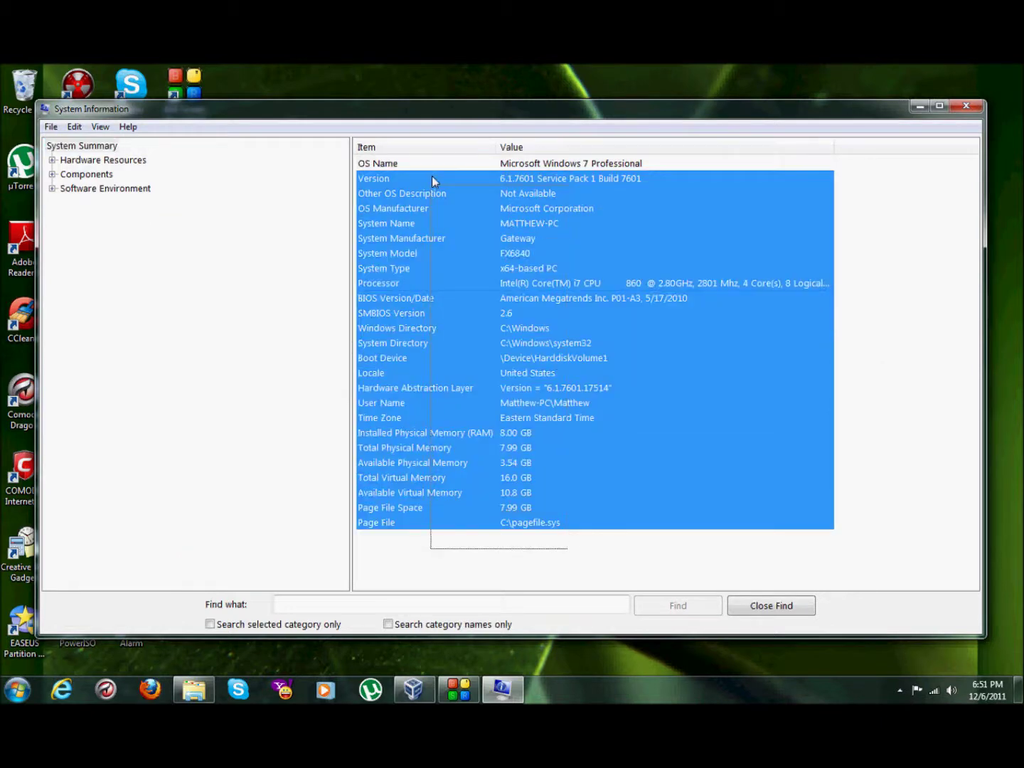
pyautogui.click(530, 305)
pyautogui.click(596, 168)
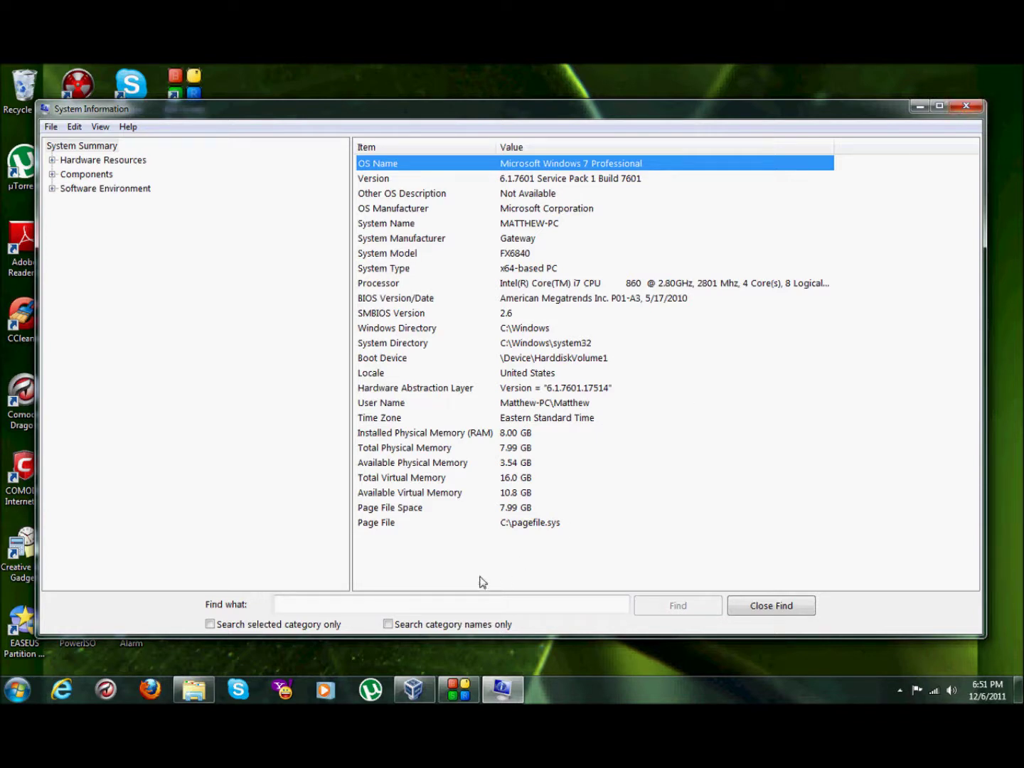
pyautogui.moveTo(492, 577); pyautogui.dragTo(626, 562)
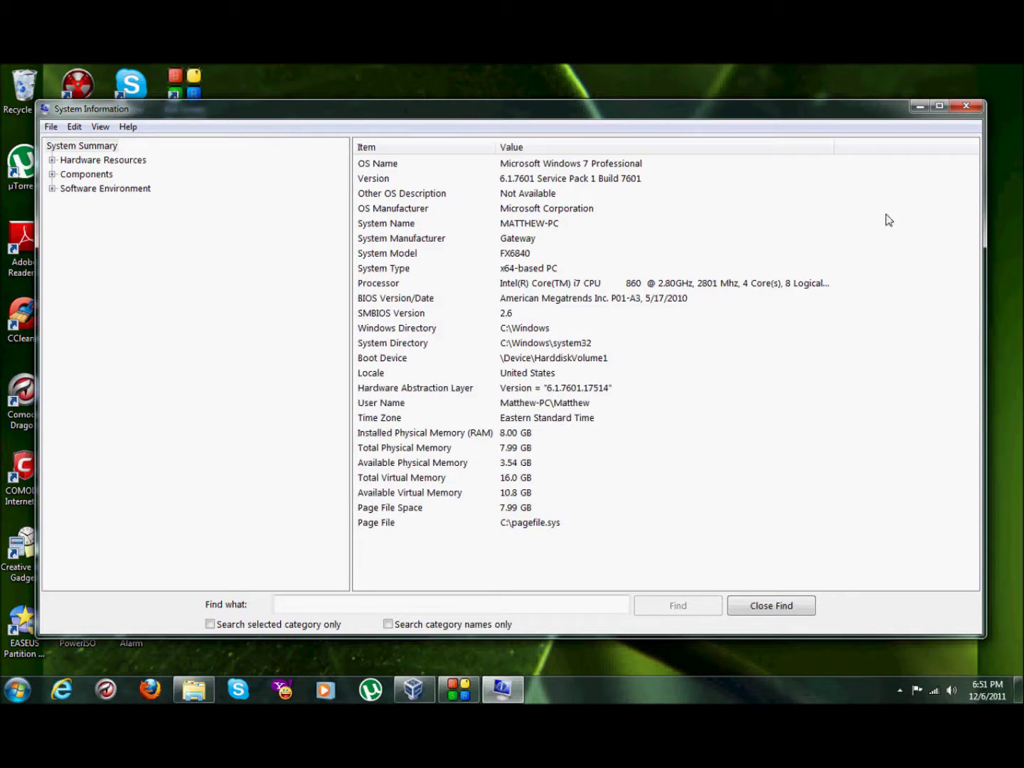
pyautogui.click(972, 115)
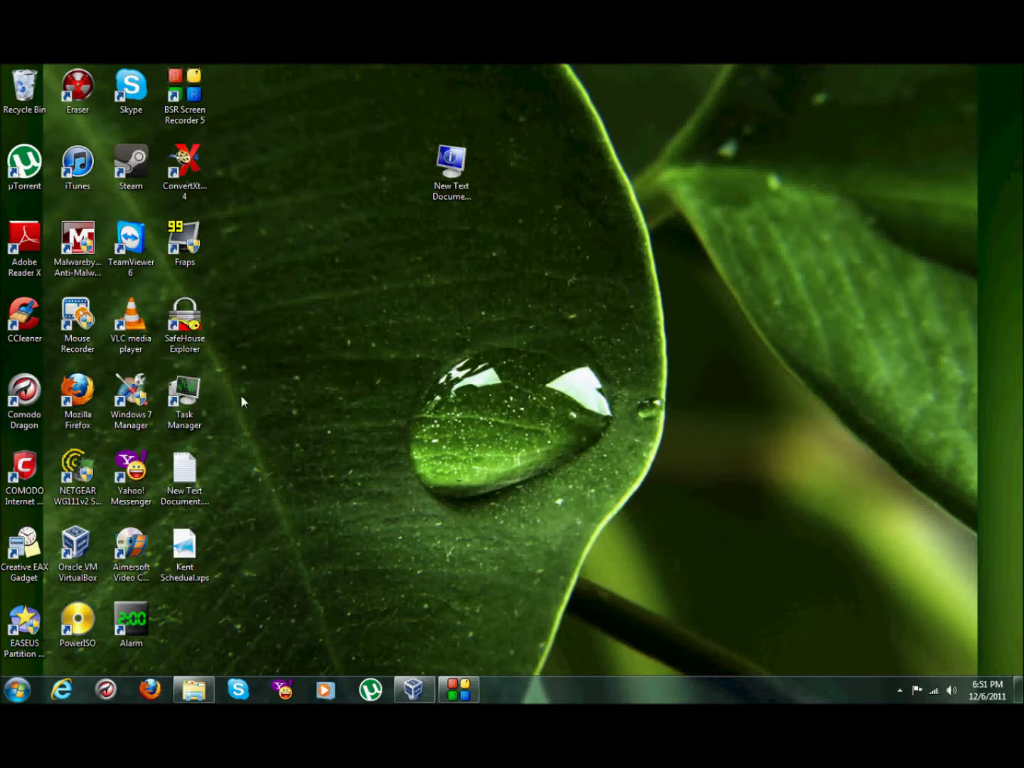
# - Run dxdiag from the Start menu's Run dialog to launch the DirectX Diagnostic Tool
pyautogui.click(9, 694)
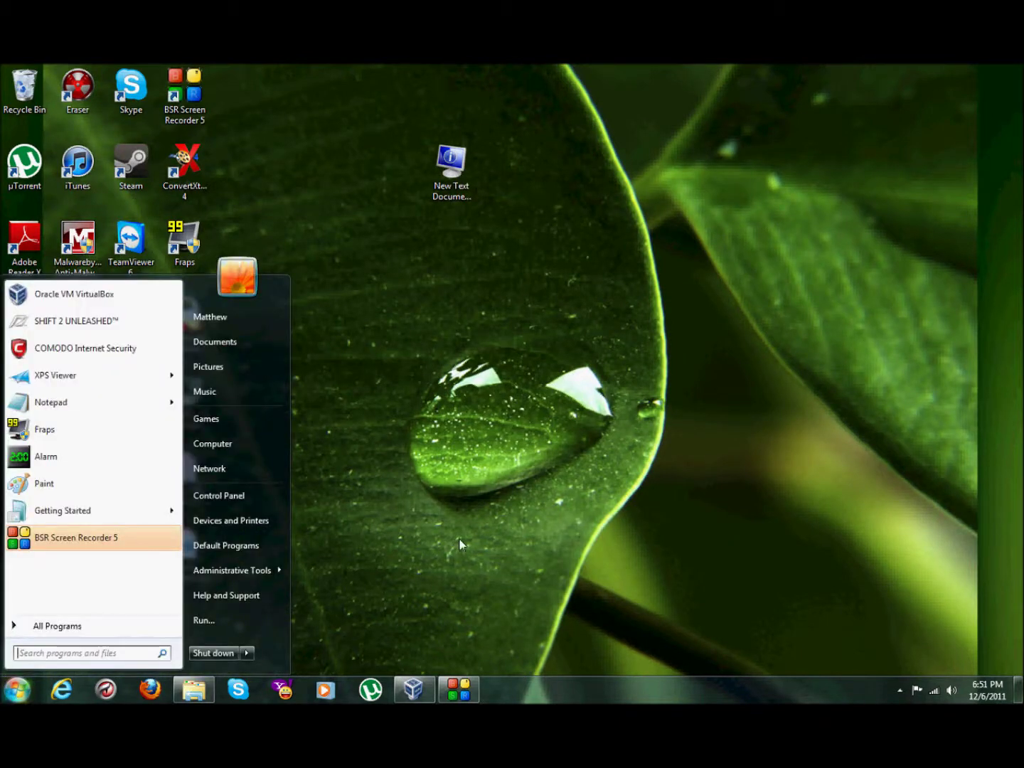
pyautogui.click(242, 616)
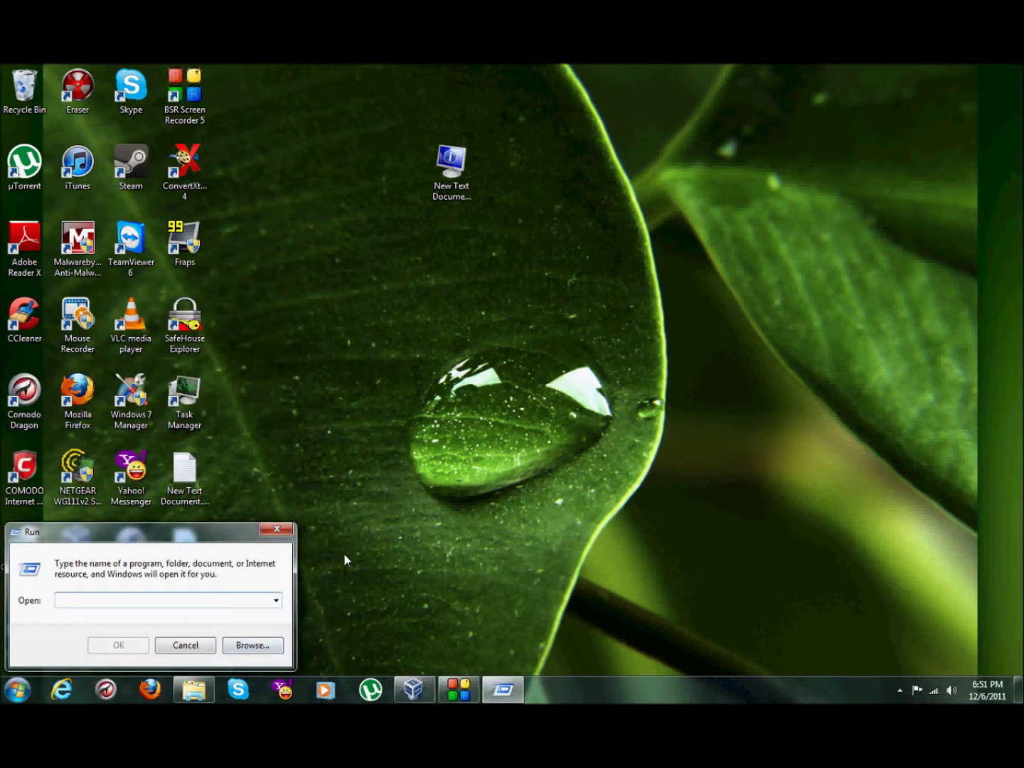
pyautogui.write('dxdiag')
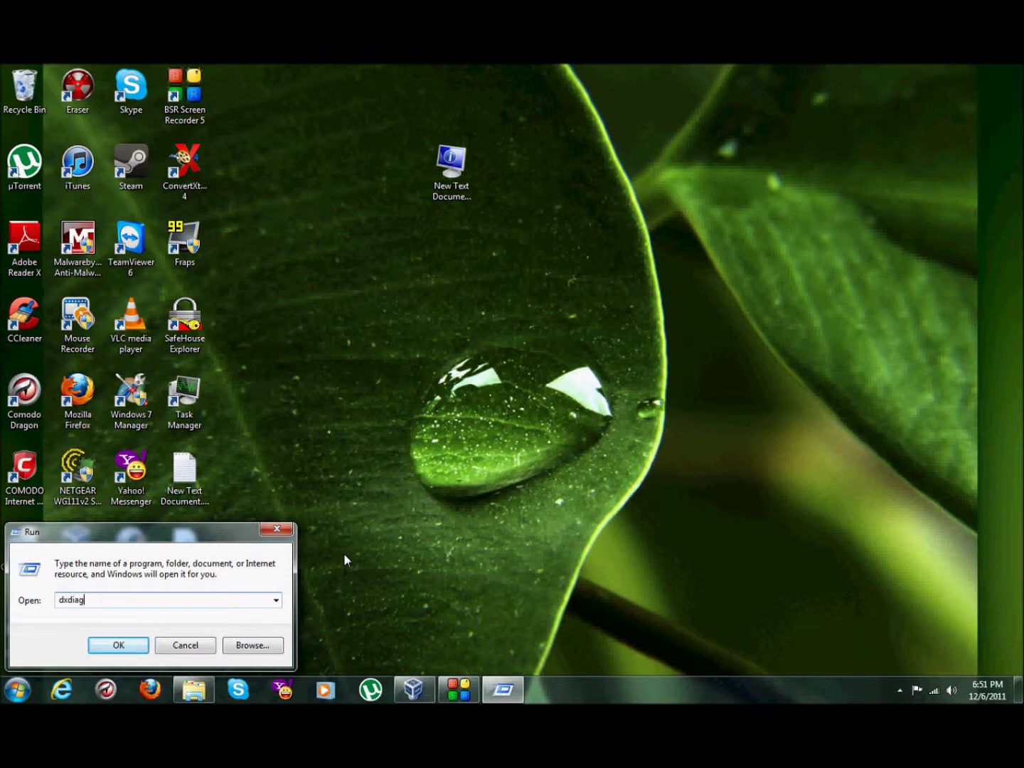
pyautogui.press('Return')
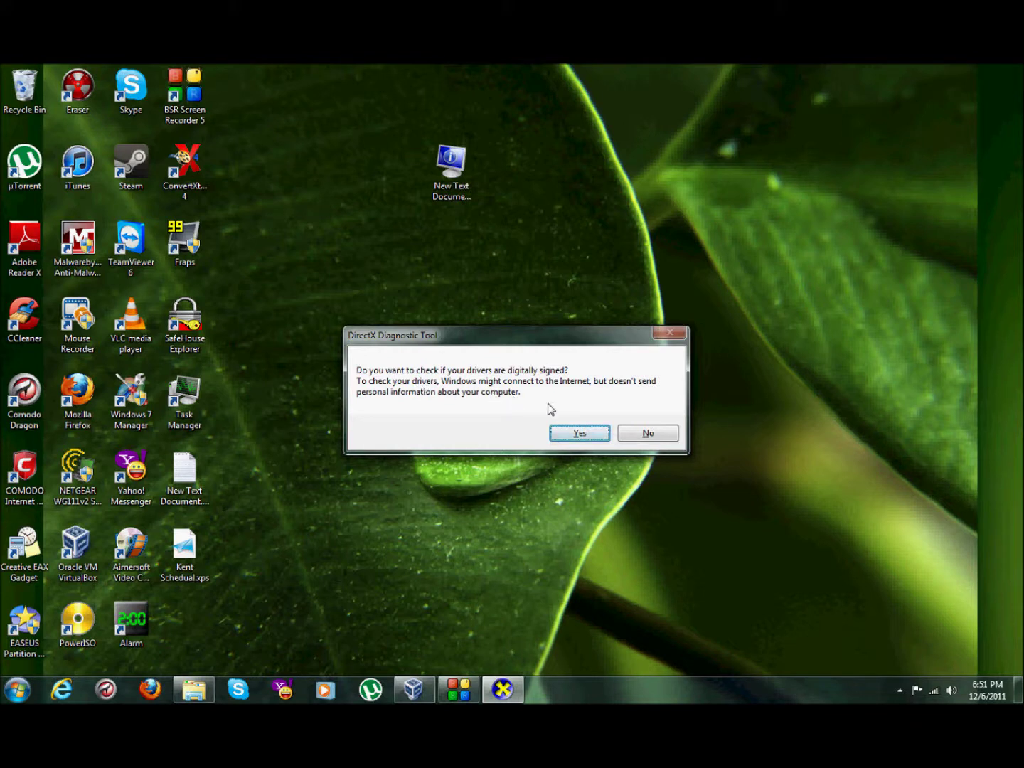
# - Accept driver signature checking, move the .nfo shortcut beside the top desktop icons, and view Display details
pyautogui.click(574, 434)
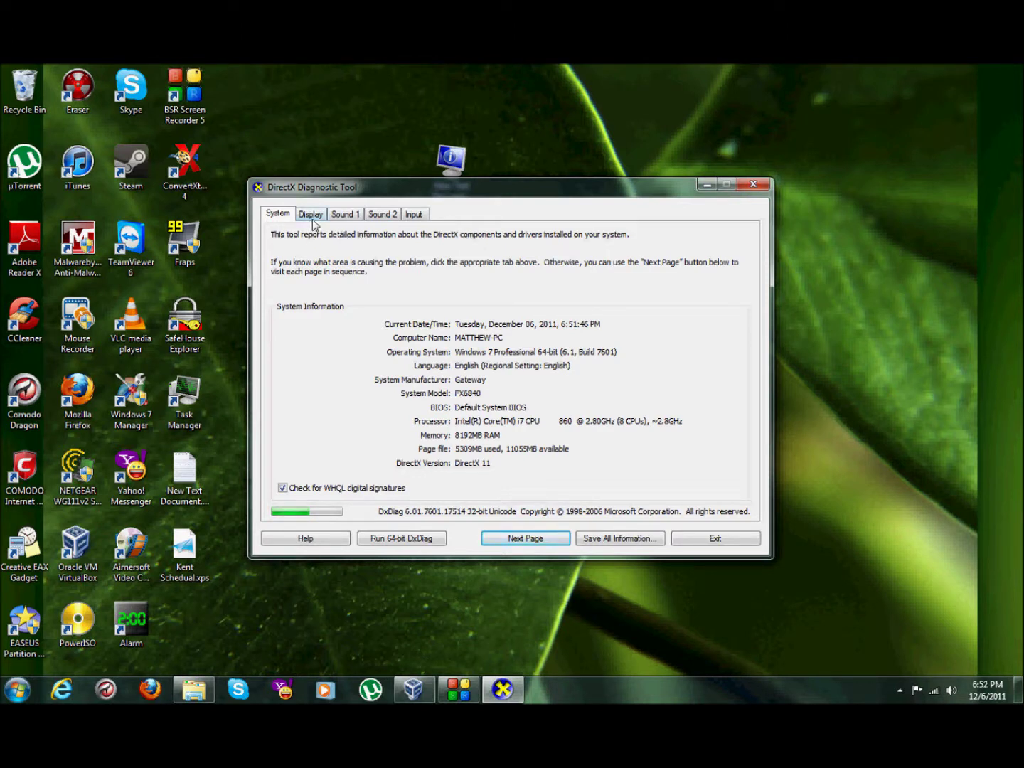
pyautogui.moveTo(421, 194); pyautogui.dragTo(266, 75)
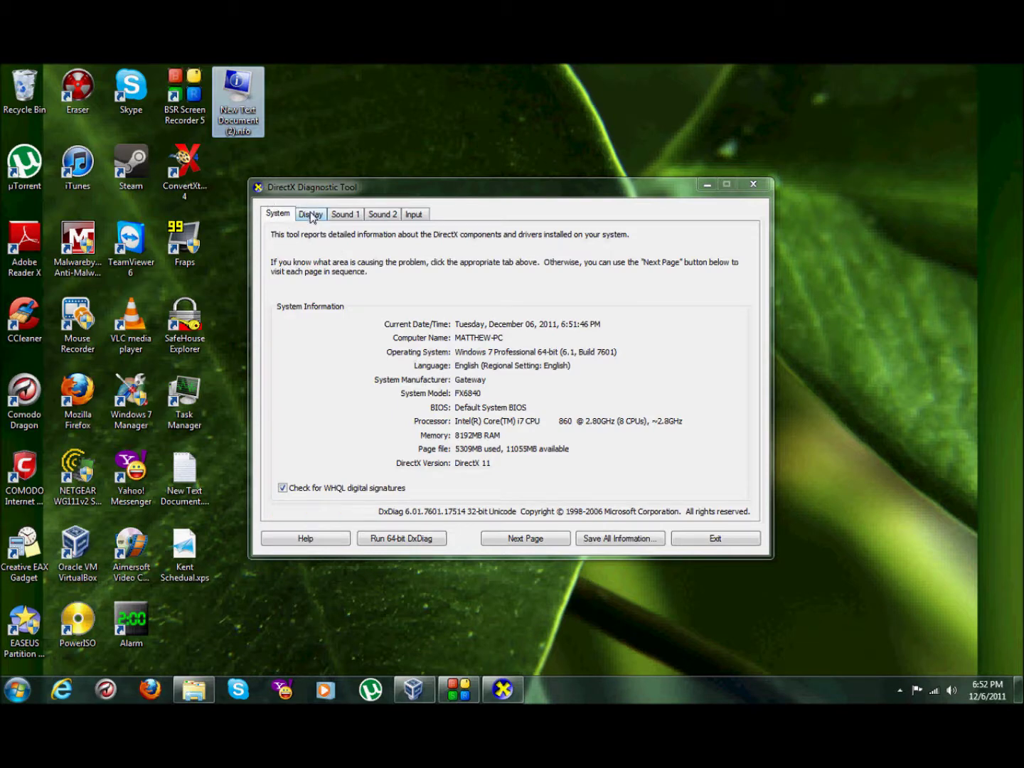
pyautogui.click(310, 214)
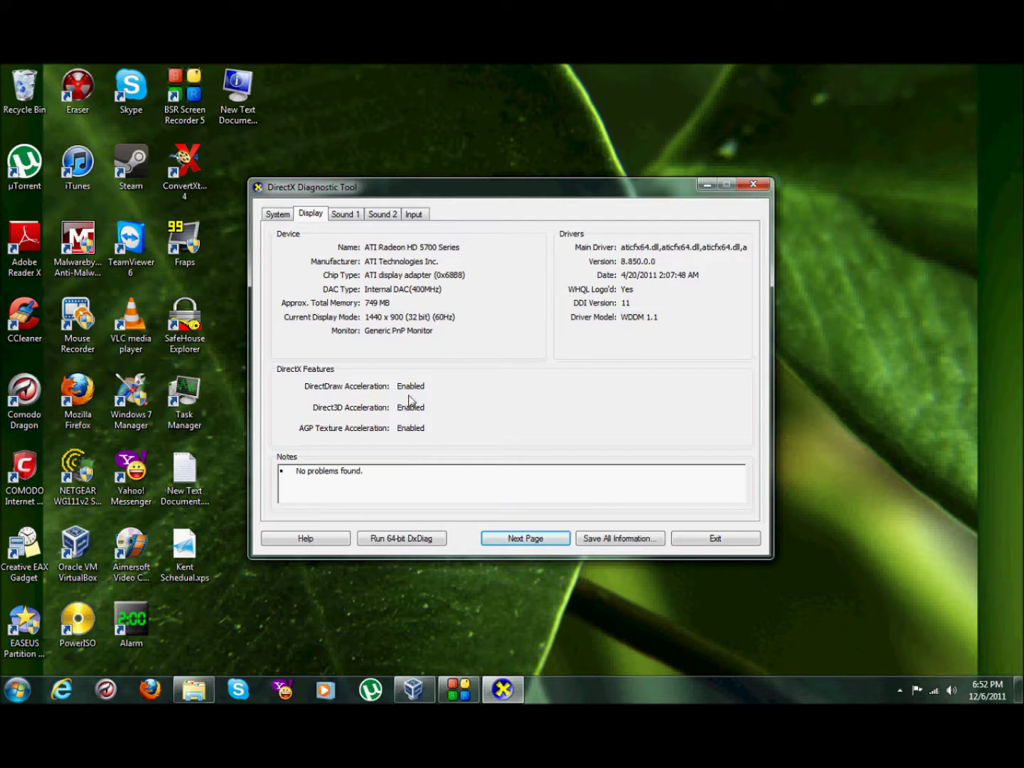
# - Compare the Display and Sound 1 pages, view Sound 2's digital audio output, then the Input page
pyautogui.click(351, 217)
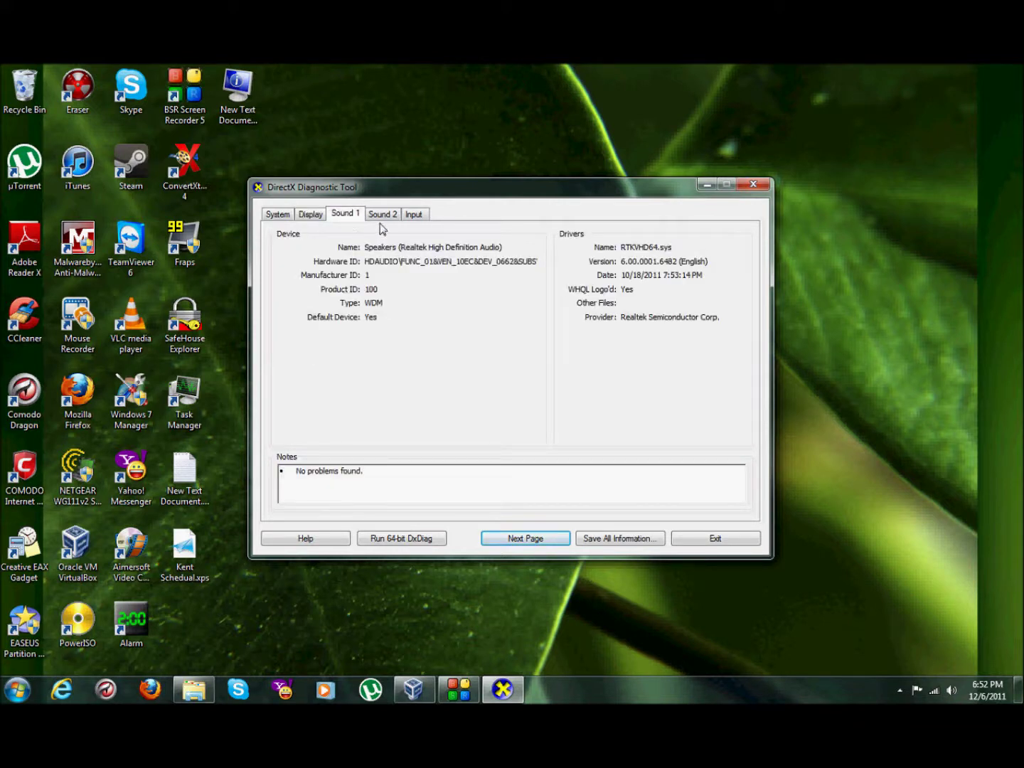
pyautogui.click(315, 220)
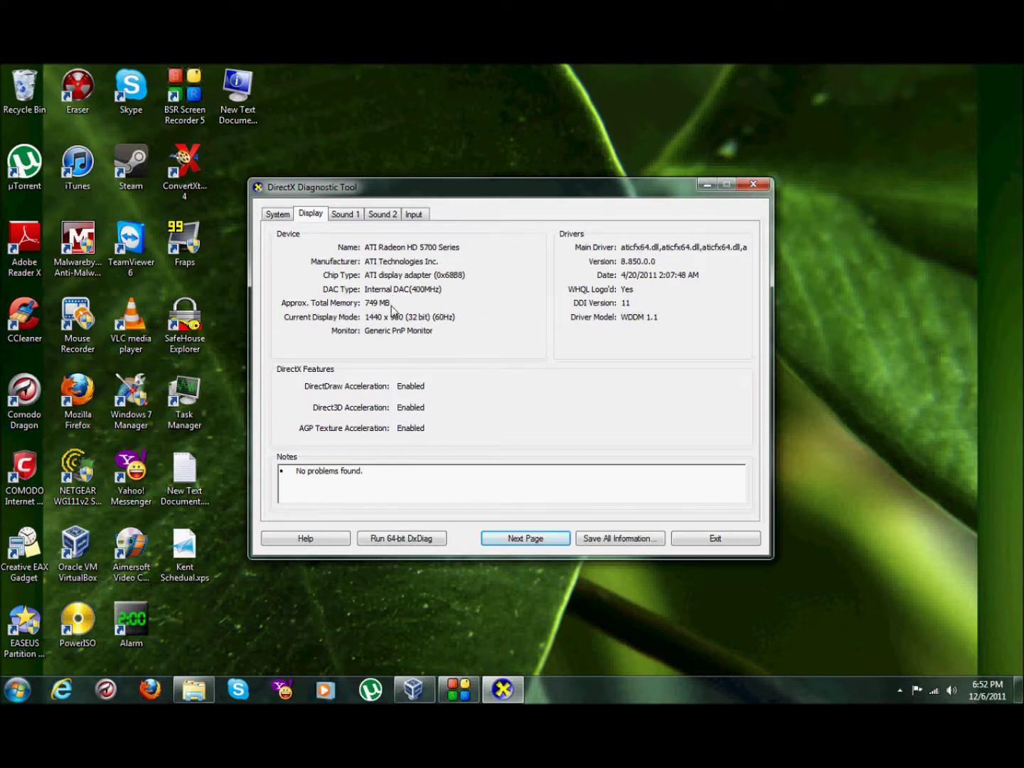
pyautogui.click(349, 221)
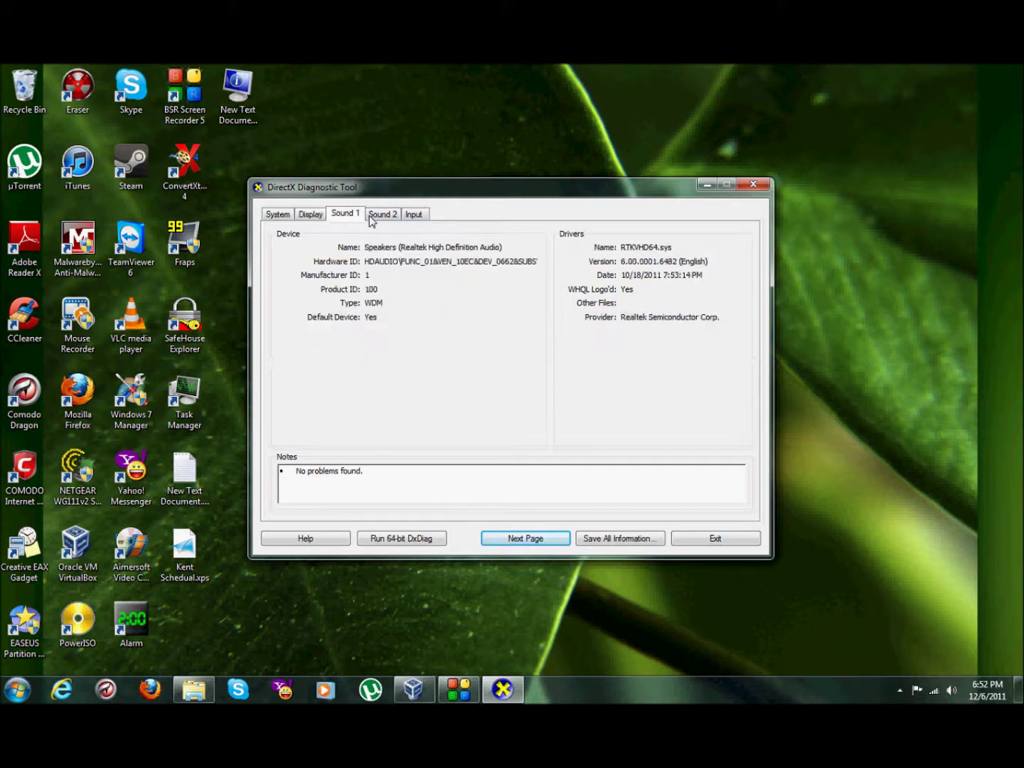
pyautogui.click(314, 214)
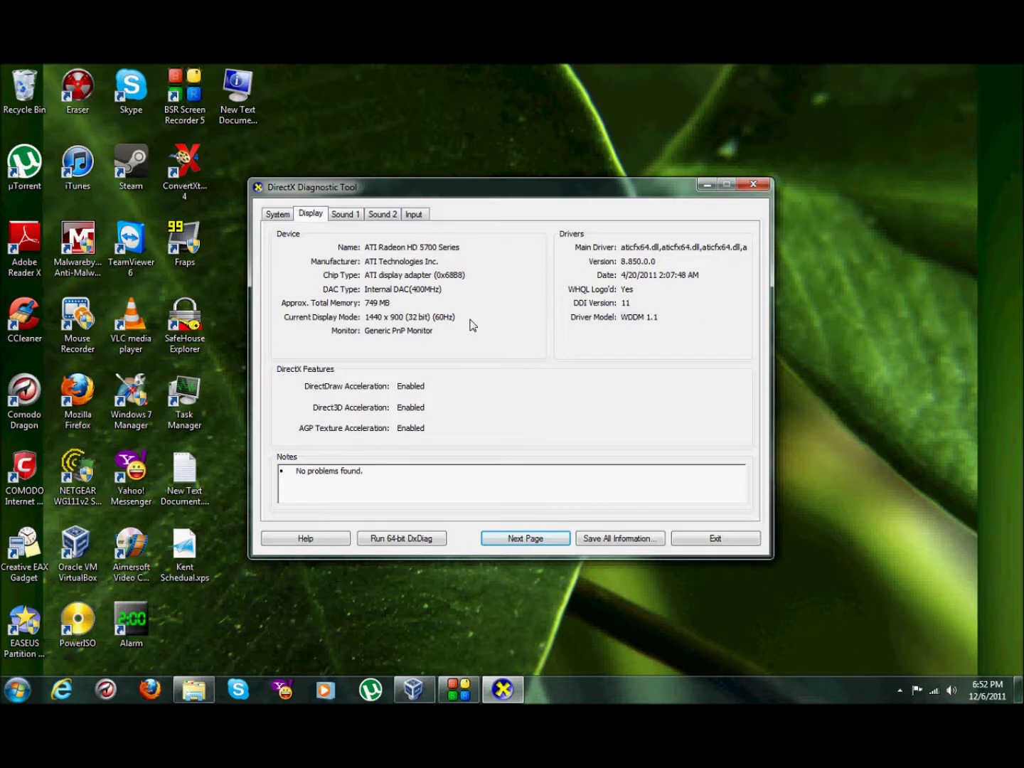
pyautogui.click(354, 221)
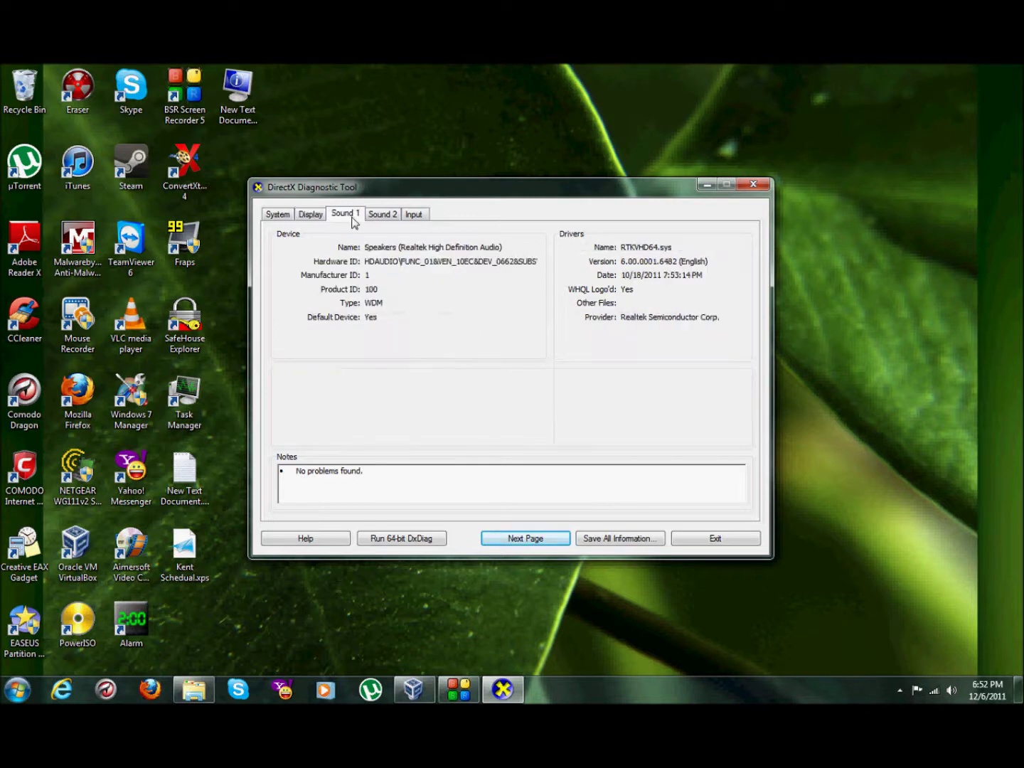
pyautogui.click(395, 220)
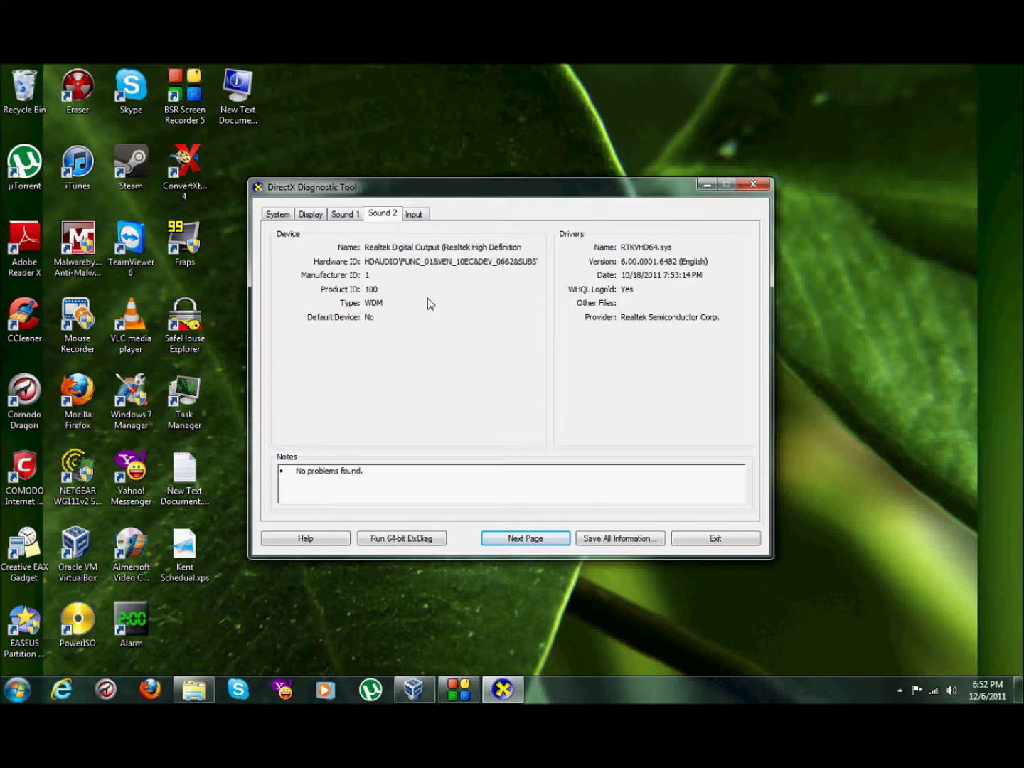
pyautogui.click(416, 217)
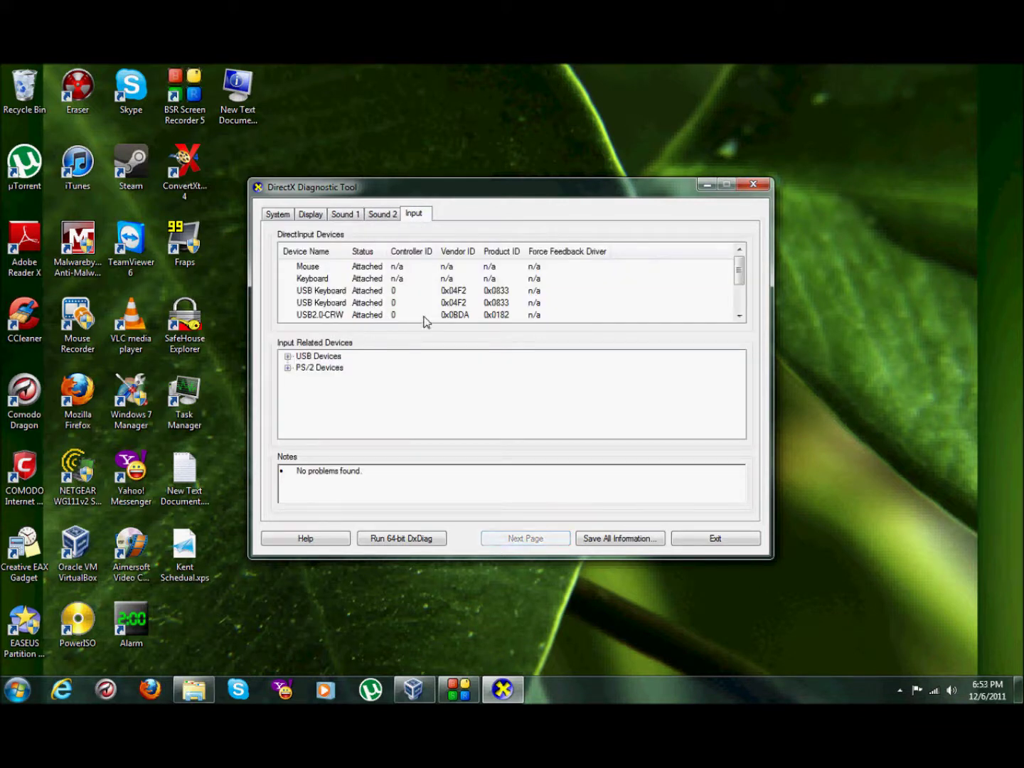
# - Select Keyboard, expand and collapse the USB and PS/2 device groups, then exit the DirectX Diagnostic Tool
pyautogui.click(310, 280)
pyautogui.scroll(-2, 321, 308)
pyautogui.scroll(2, 322, 307)
pyautogui.click(286, 357)
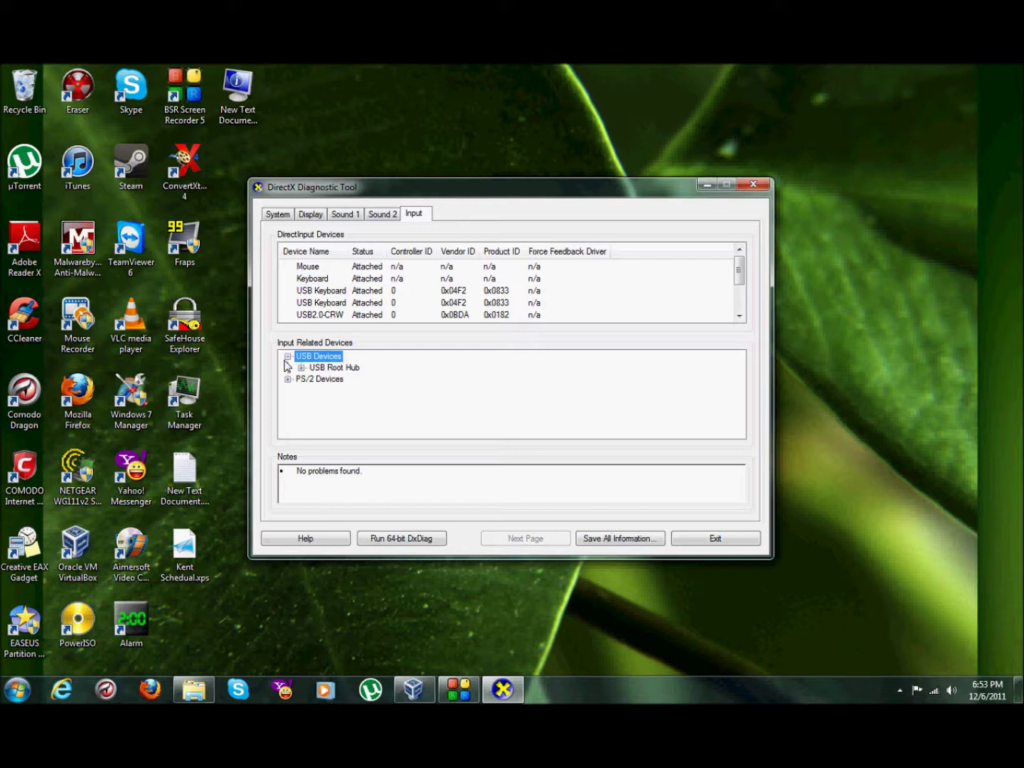
pyautogui.click(287, 357)
pyautogui.click(288, 368)
pyautogui.click(287, 367)
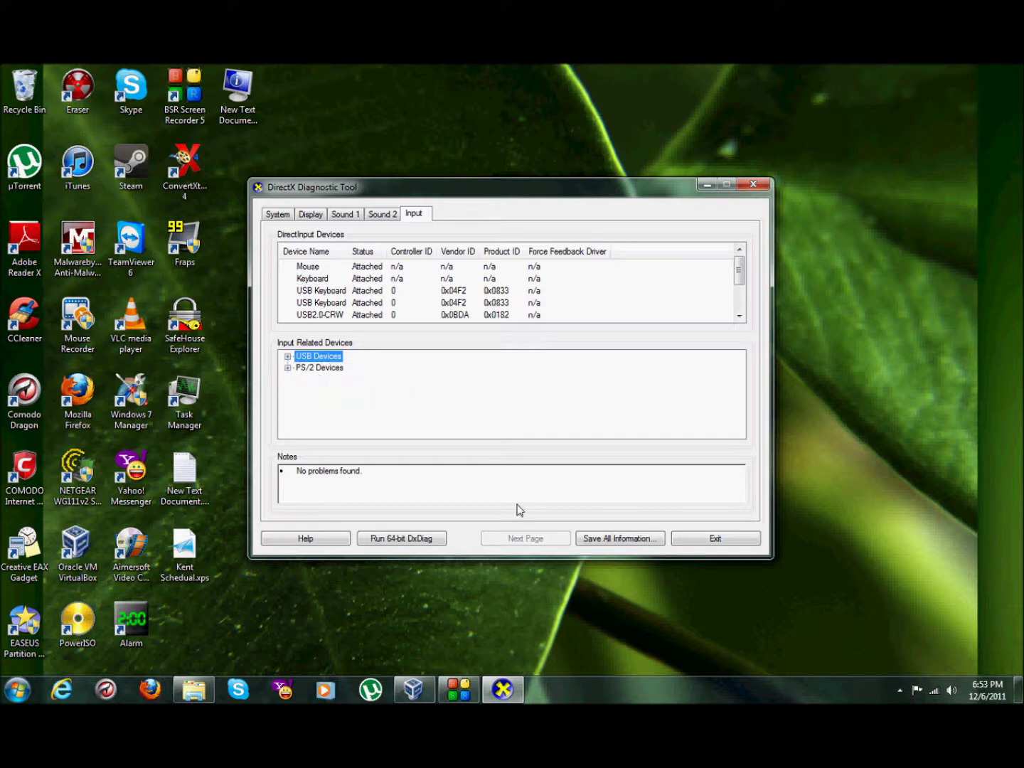
pyautogui.click(287, 368)
pyautogui.click(288, 368)
pyautogui.click(716, 540)
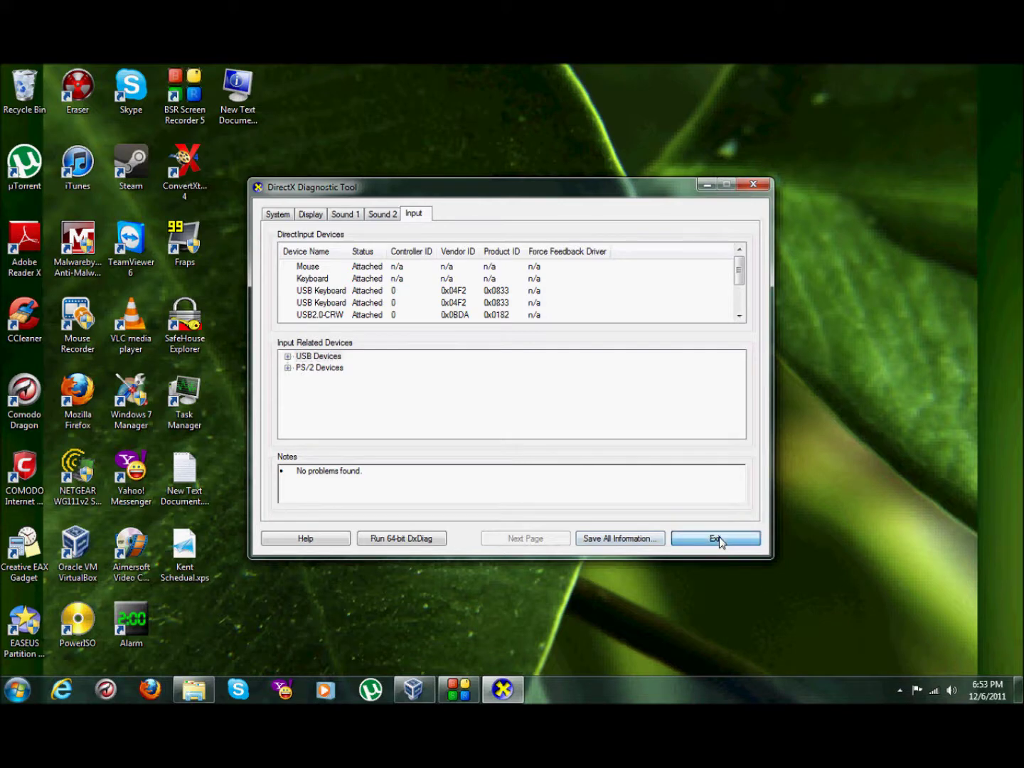